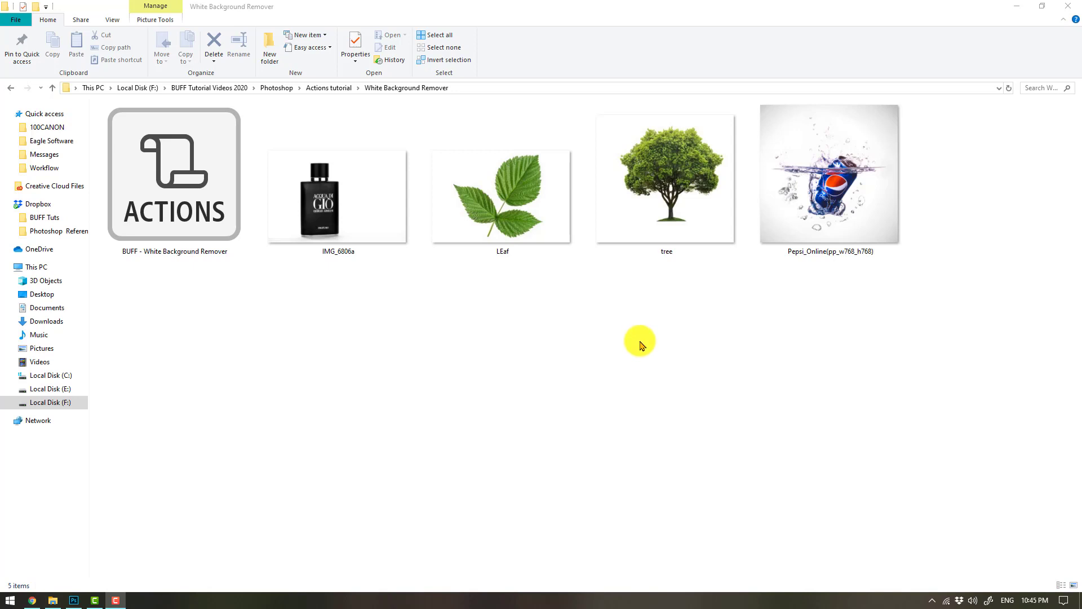
# Select the LEaf photo in the White Background Remover folder.
pyautogui.click(522, 218)
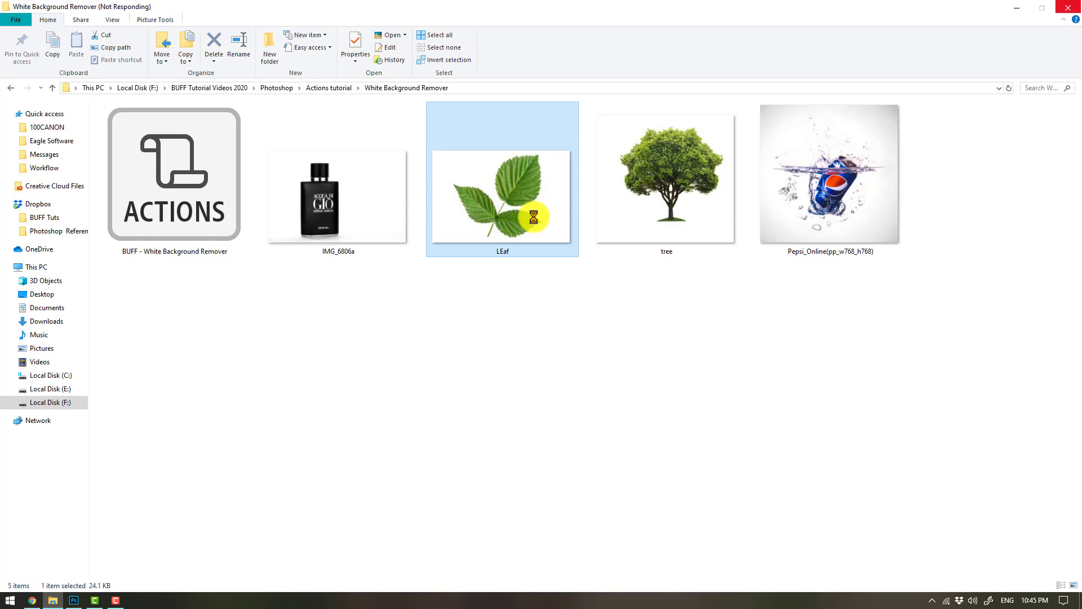
pyautogui.rightClick(533, 217)
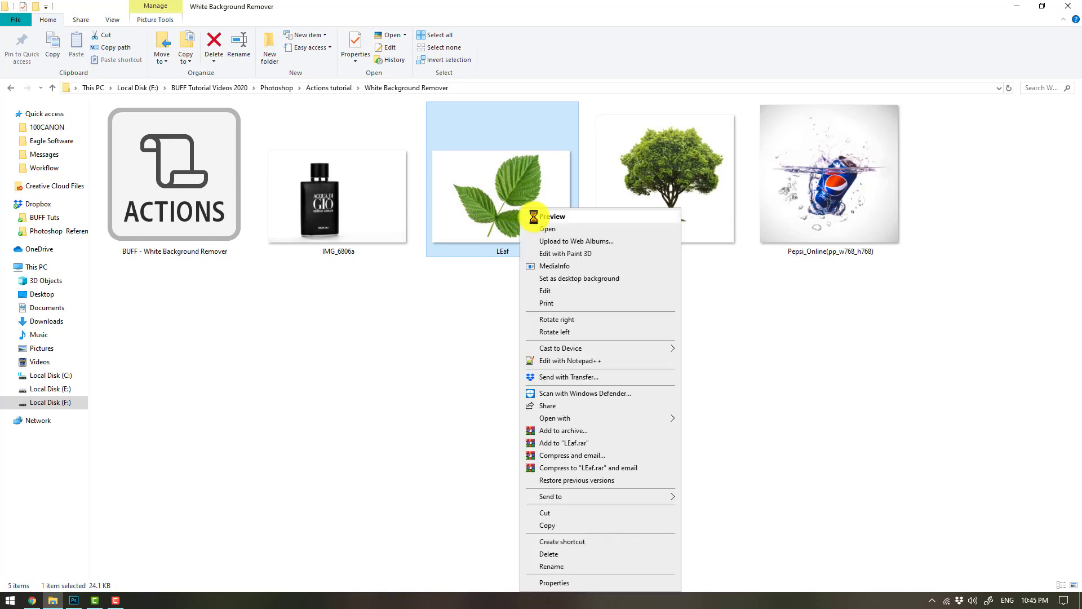
pyautogui.click(535, 220)
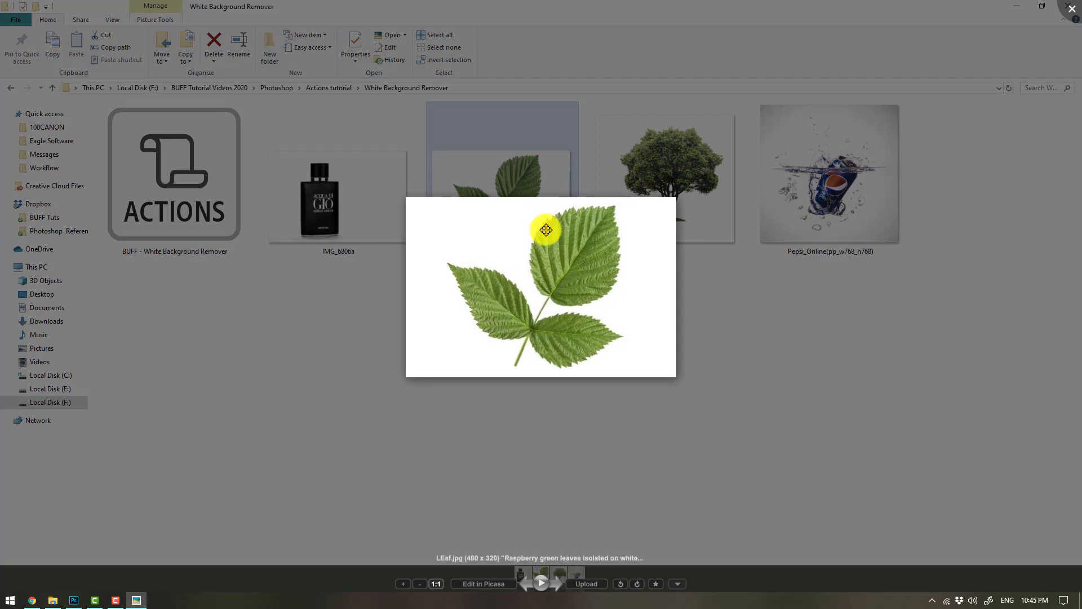
pyautogui.press('Right')
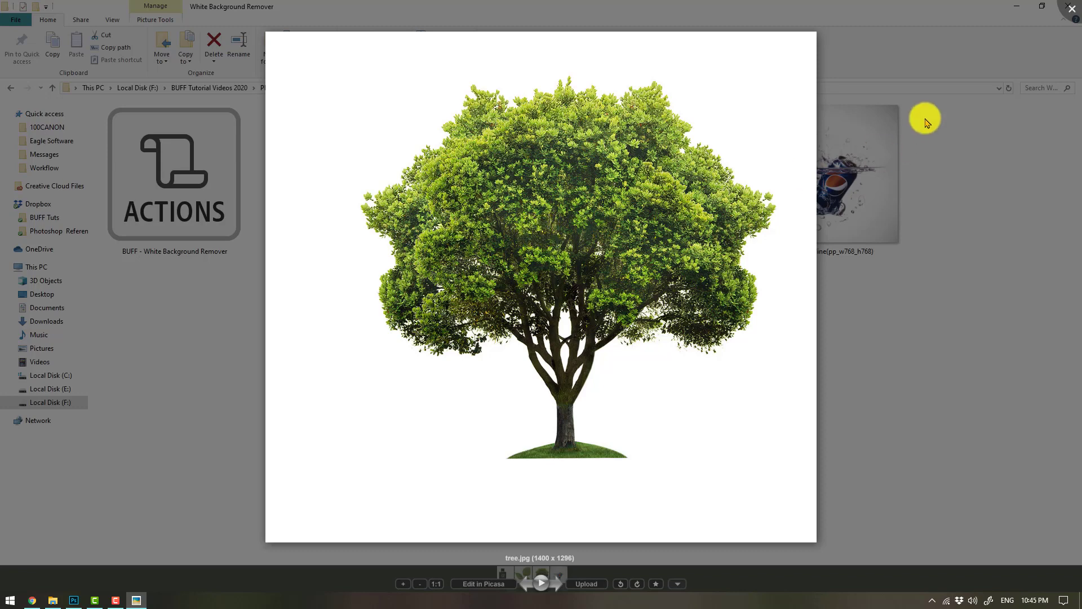
pyautogui.click(1067, 11)
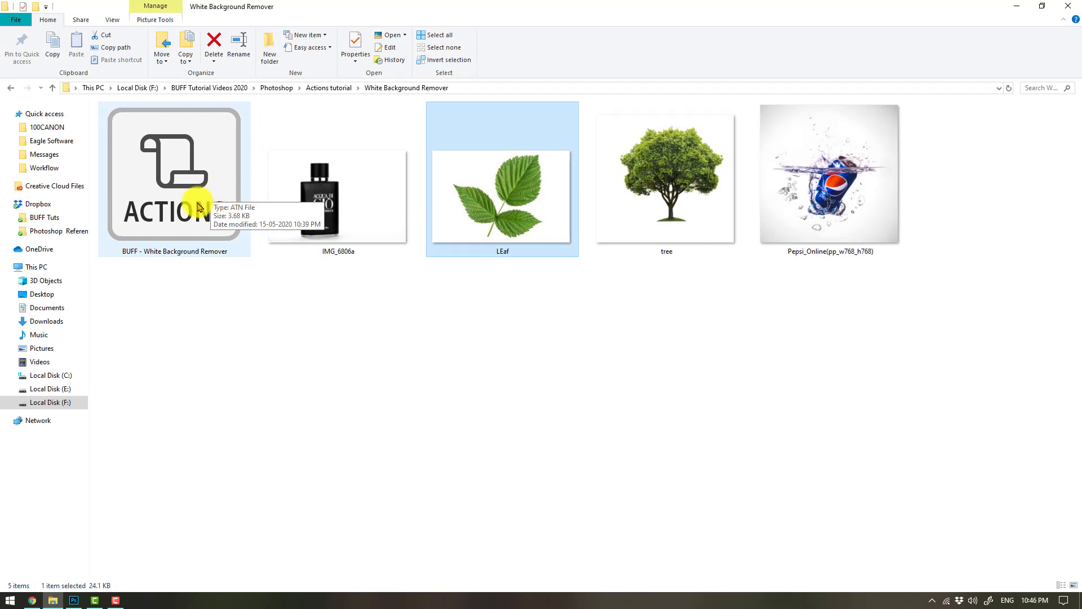
# Open the context menu of the BUFF - White Background Remover actions file, then bring up Photoshop's Home screen.
pyautogui.rightClick(199, 208)
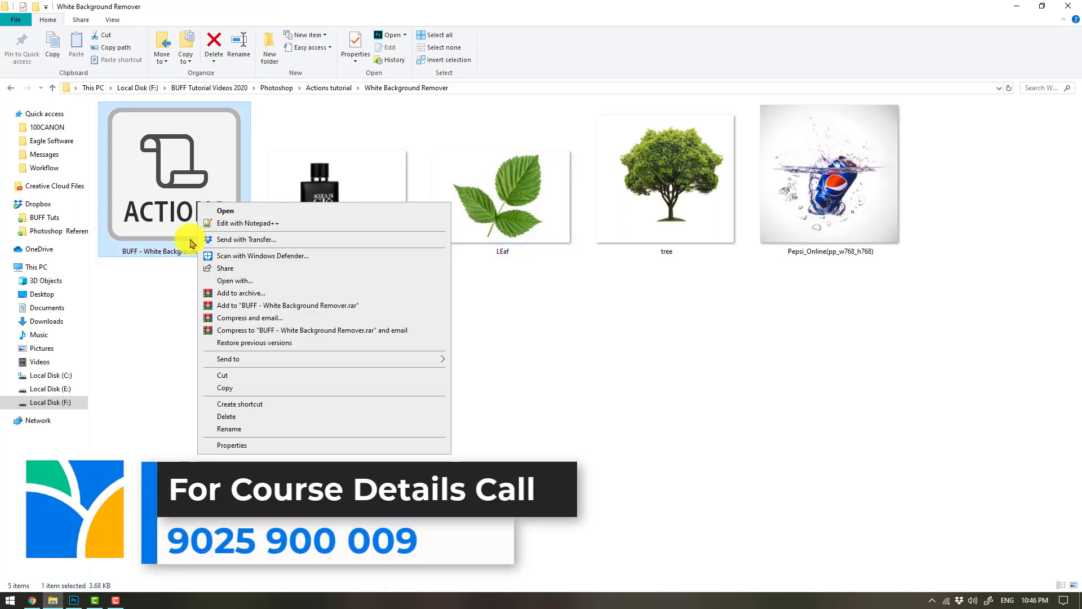
pyautogui.click(75, 601)
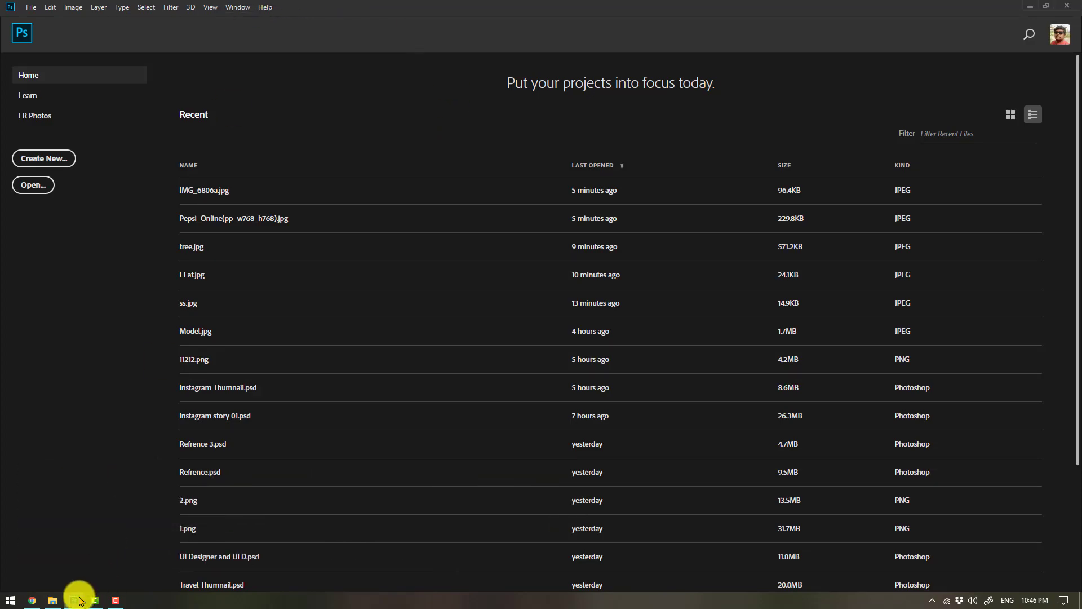
# Open the LEaf photo in Photoshop by dragging it from File Explorer.
pyautogui.click(53, 599)
pyautogui.moveTo(481, 211); pyautogui.dragTo(75, 603)
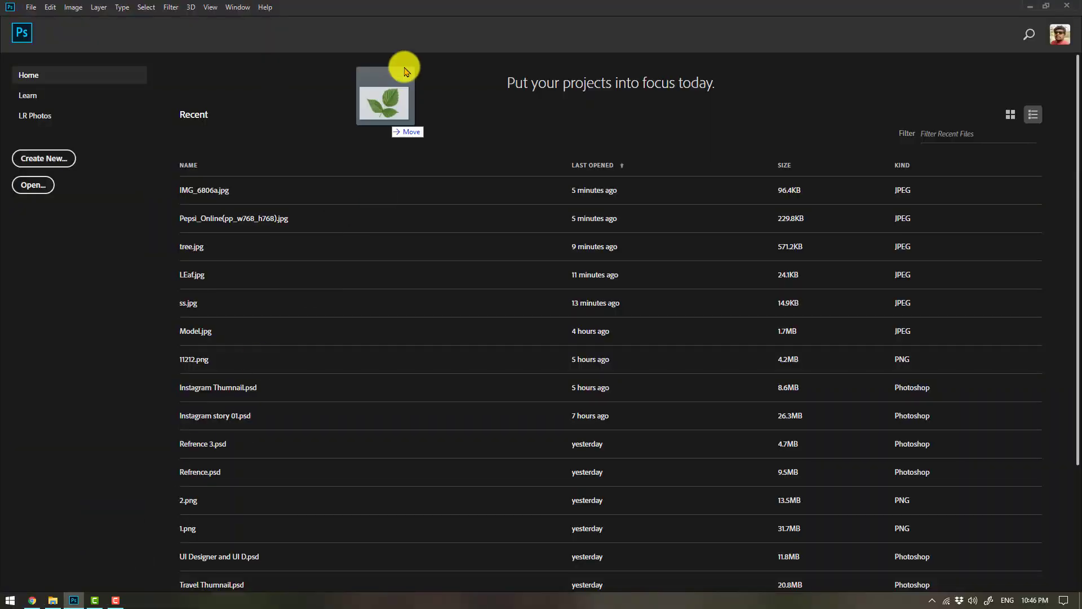
pyautogui.moveTo(75, 603); pyautogui.dragTo(417, 23)
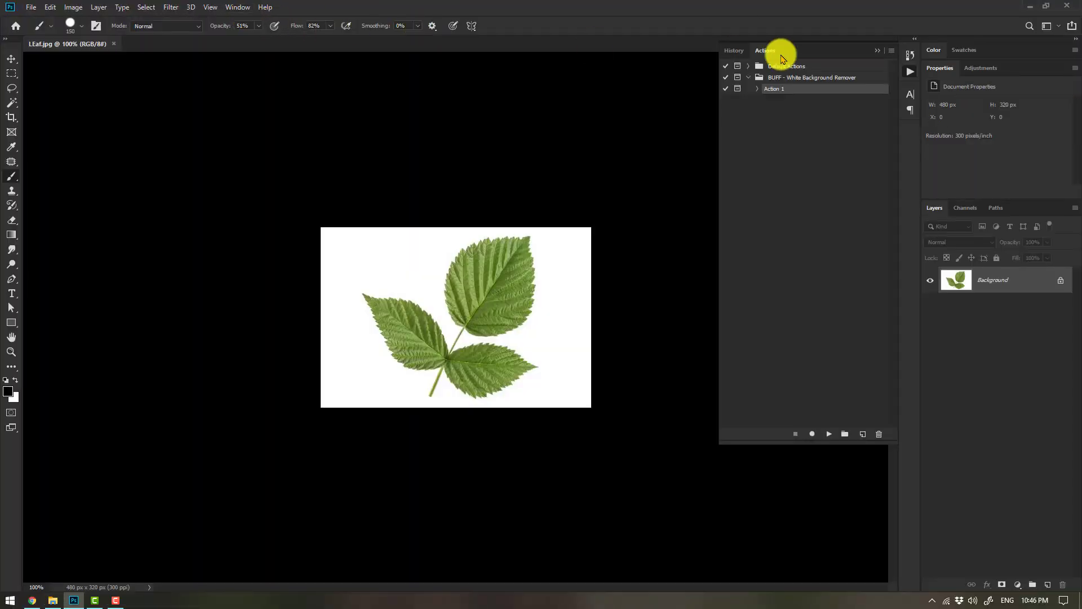
# Select Action 1 in the BUFF - White Background Remover set and review its steps.
pyautogui.click(239, 7)
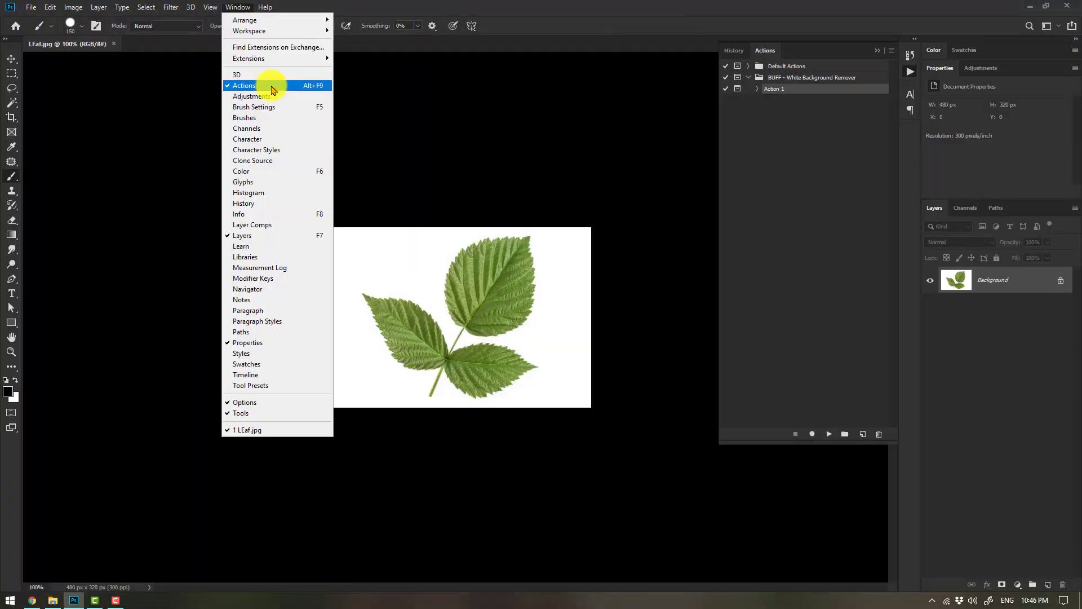
pyautogui.click(795, 115)
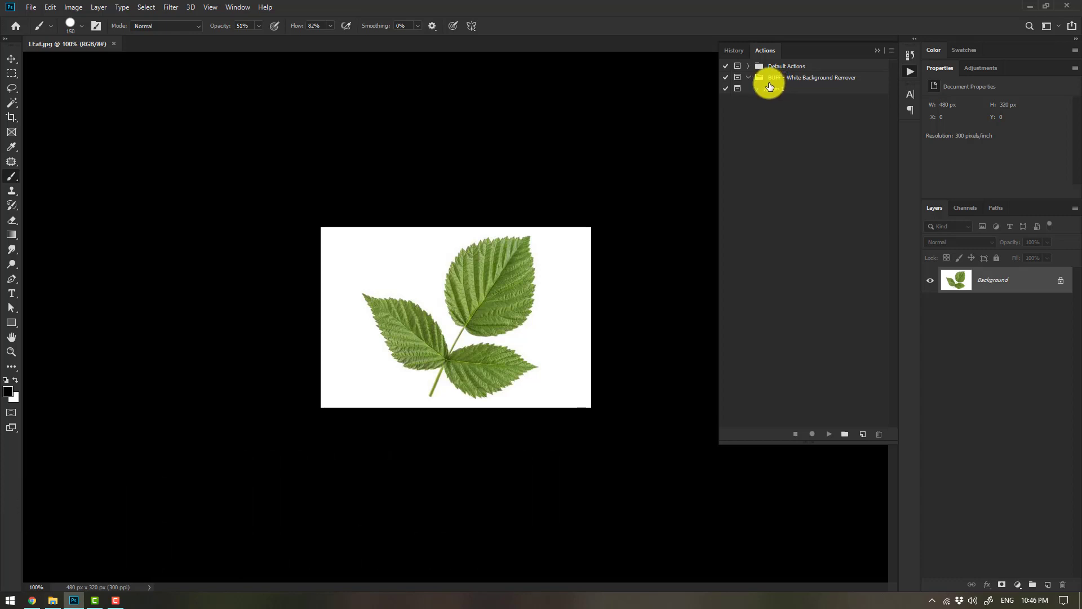
pyautogui.click(791, 92)
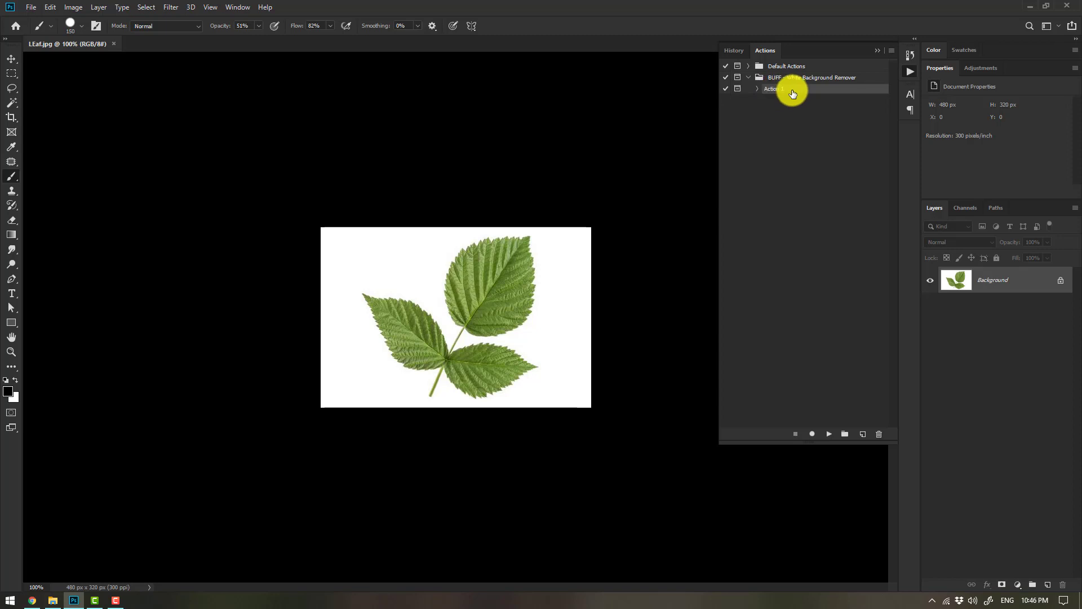
pyautogui.click(757, 89)
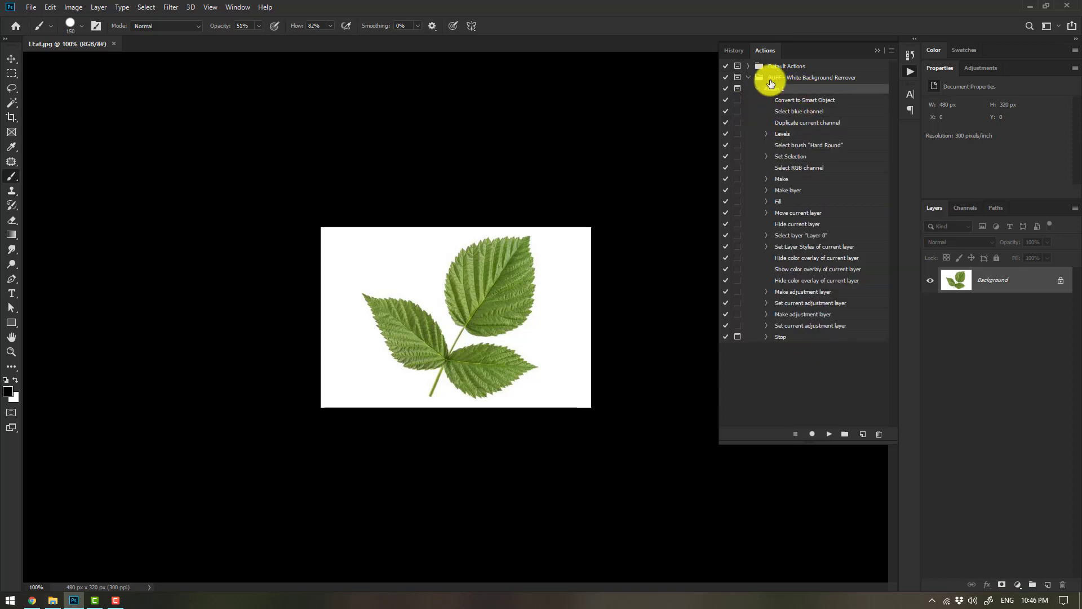
pyautogui.click(757, 89)
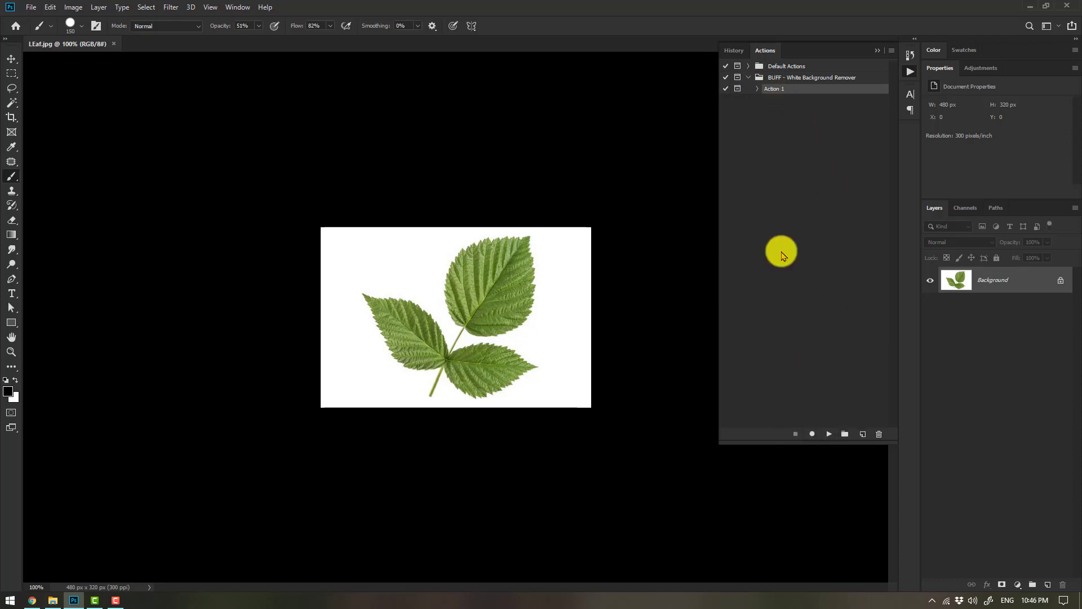
# Play Action 1 on the leaf photo and dismiss the completion message.
pyautogui.click(829, 434)
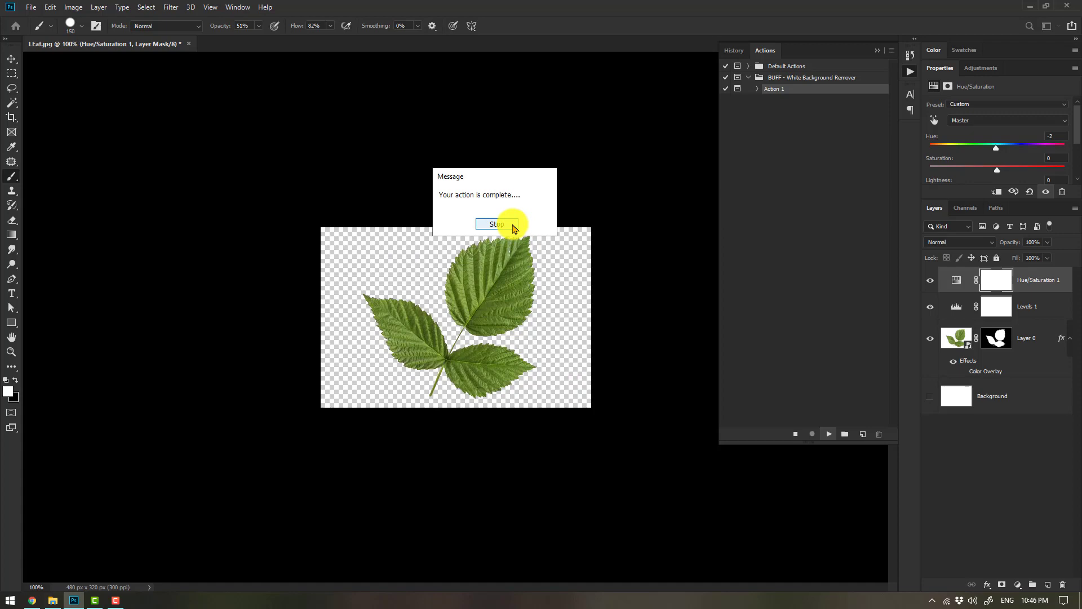
pyautogui.click(514, 229)
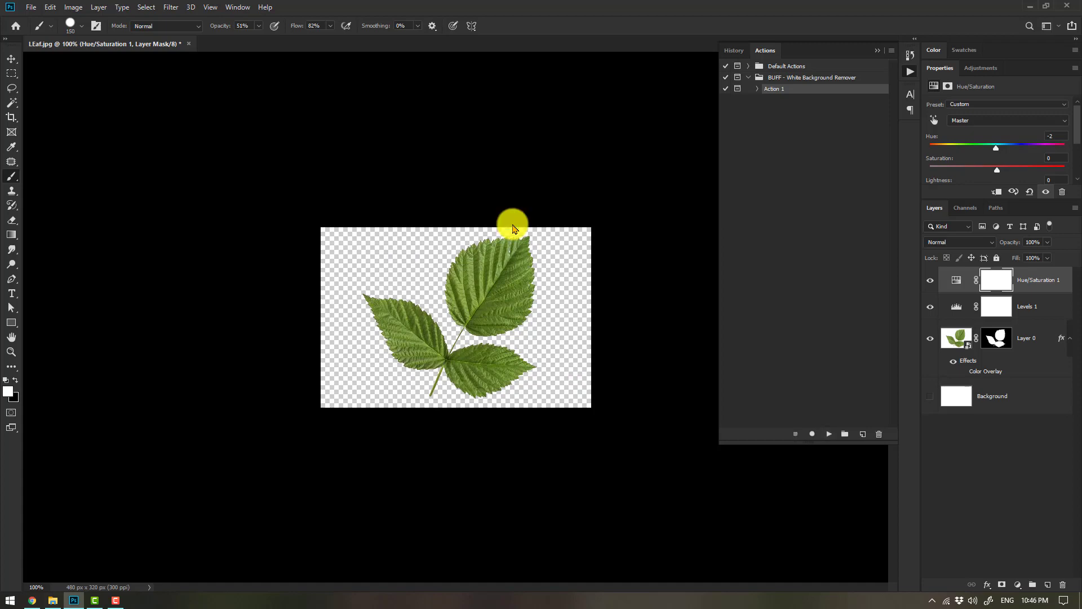
# Zoom in and pan across the upper leaf to find a gap in the cutout.
pyautogui.scroll(4, 499, 275)
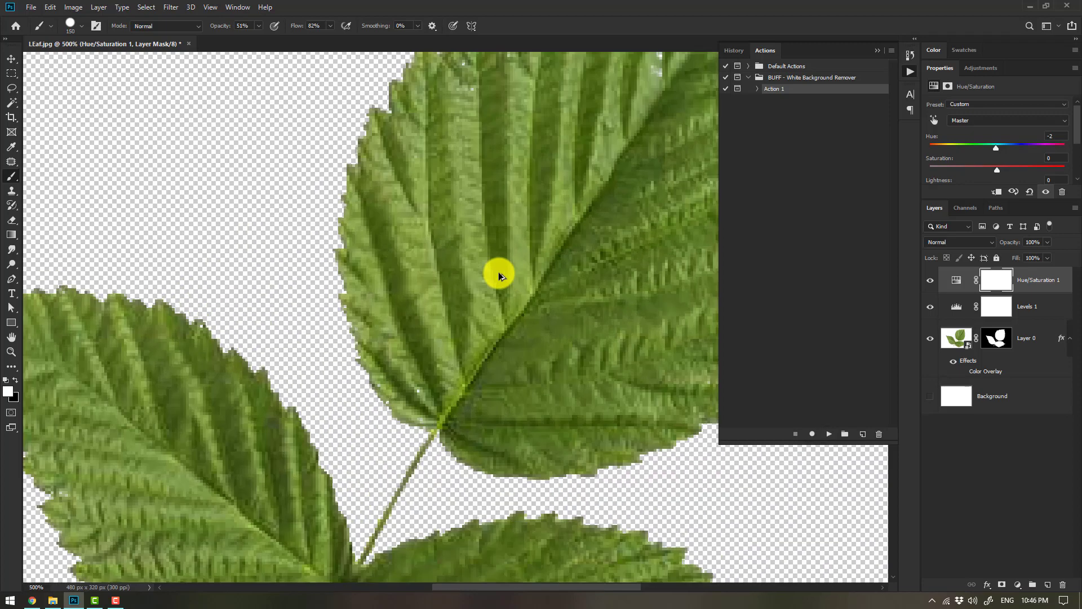
pyautogui.scroll(-3, 499, 275)
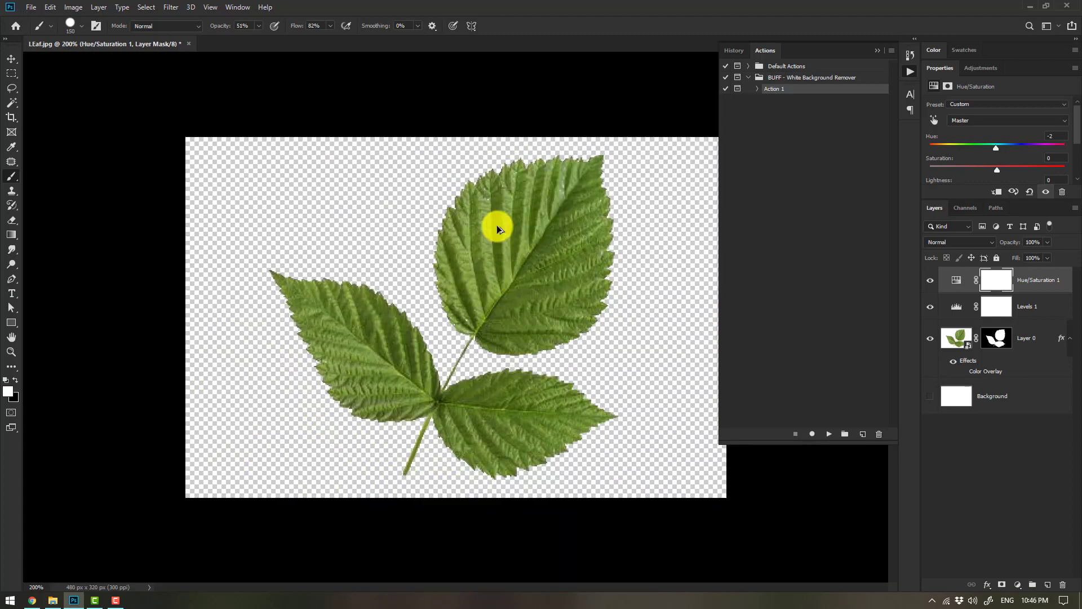
pyautogui.scroll(2, 497, 229)
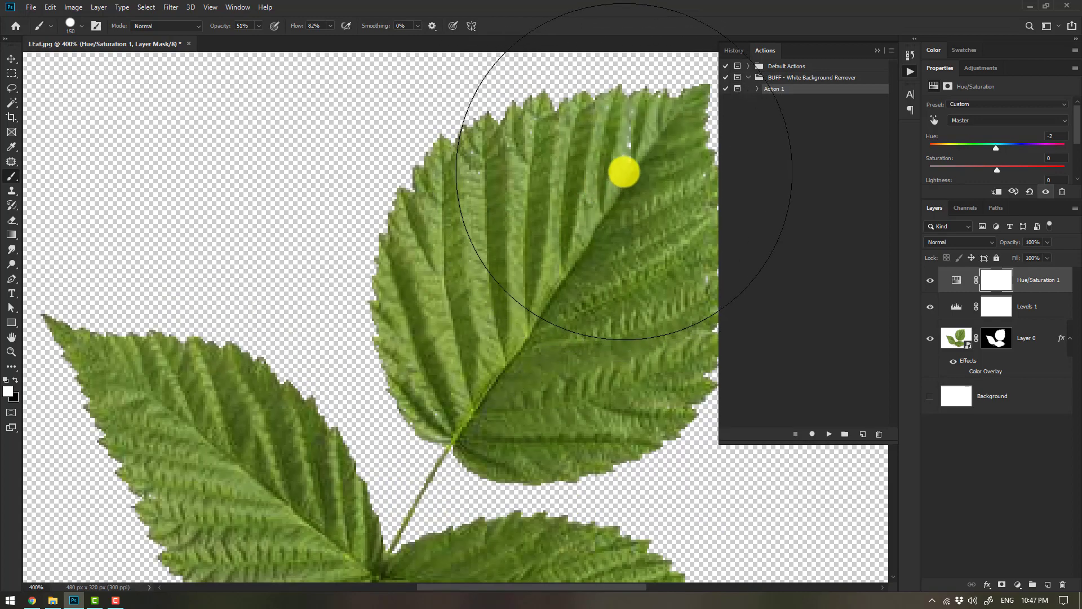
pyautogui.scroll(1, 633, 147)
pyautogui.moveTo(635, 179); pyautogui.dragTo(533, 209)
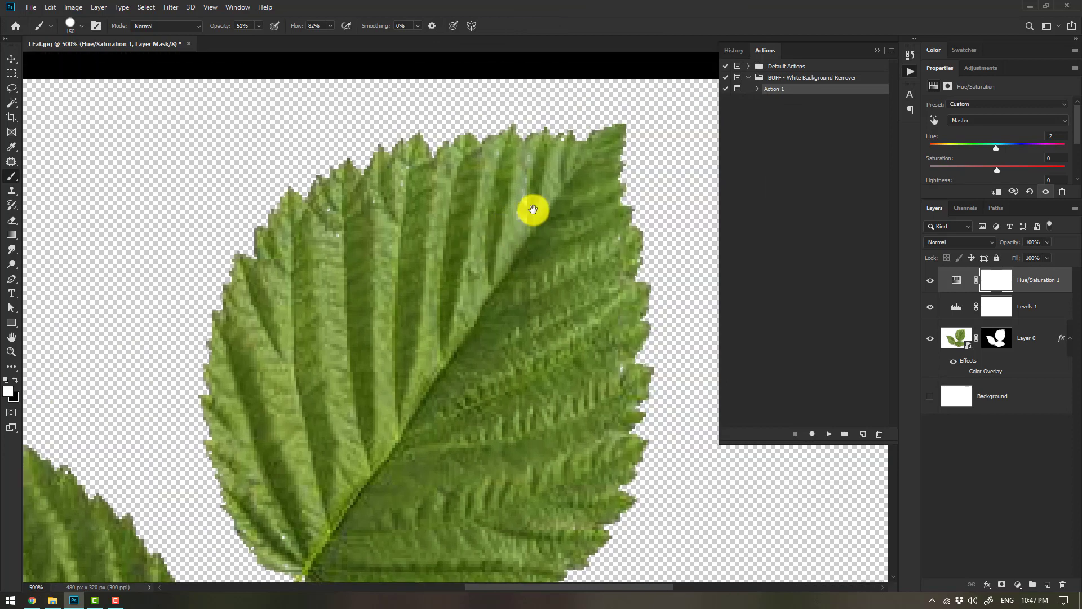
pyautogui.scroll(1, 532, 209)
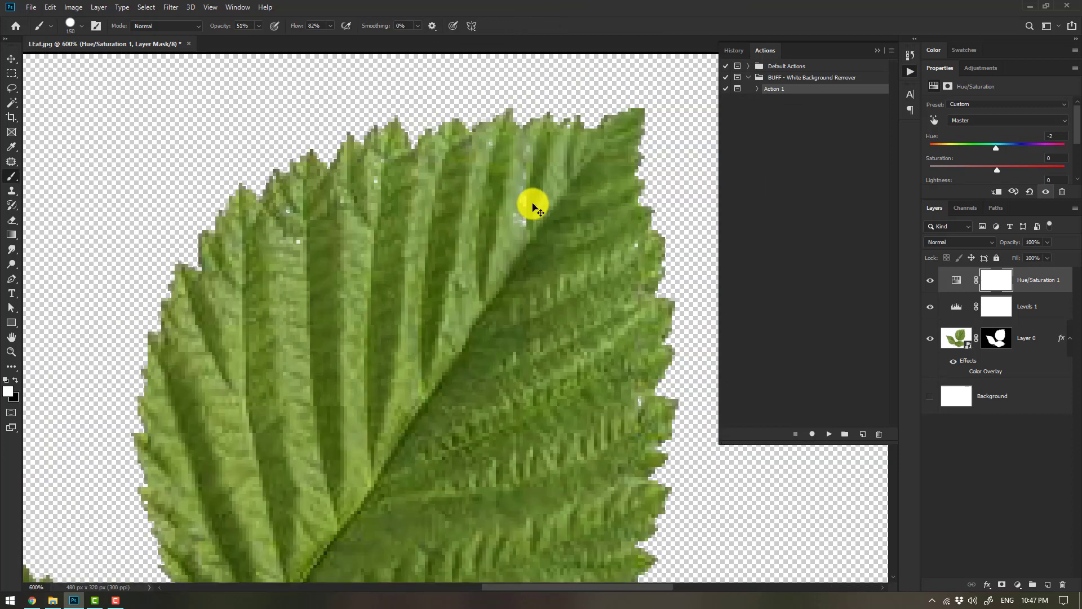
# Target Layer 0's mask with a small Brush at 100% opacity and 100% flow.
pyautogui.click(998, 345)
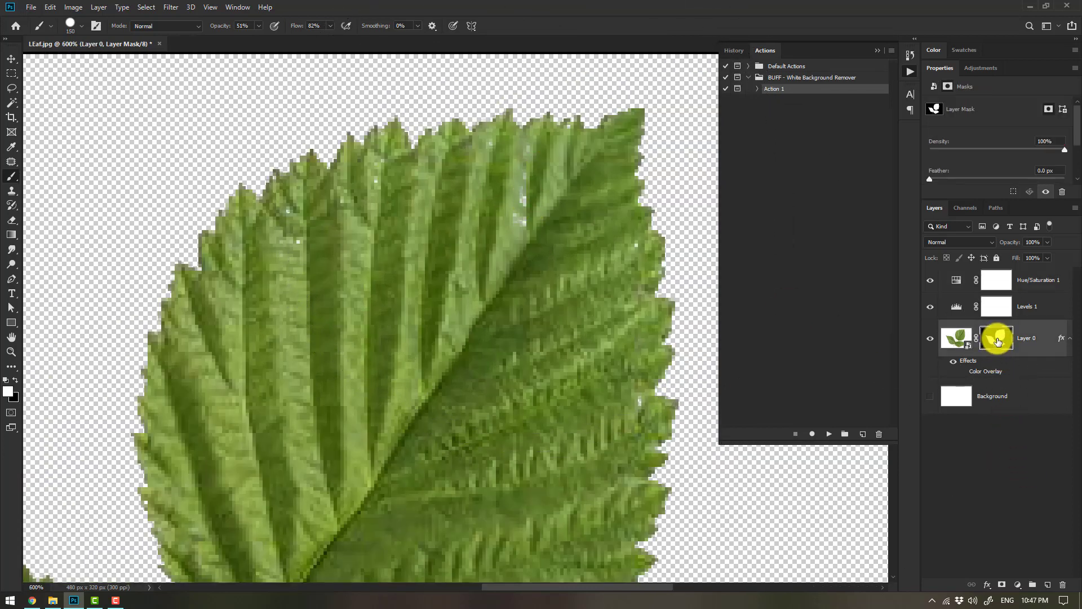
pyautogui.rightClick(11, 178)
pyautogui.click(62, 176)
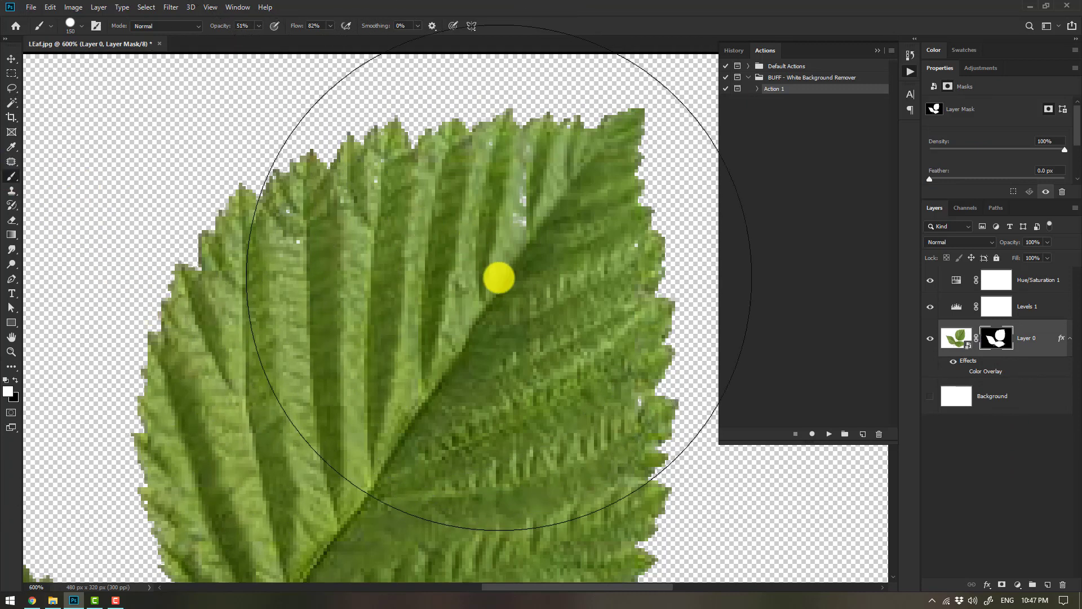
pyautogui.press('[')
pyautogui.press('[')
pyautogui.press('[')
pyautogui.press('[')
pyautogui.press('[')
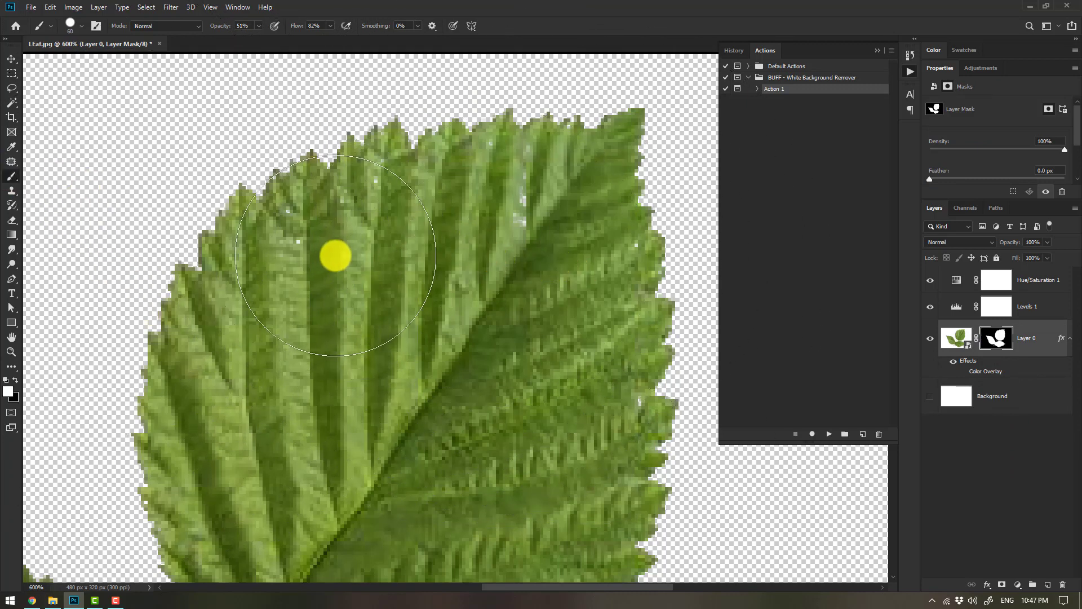
pyautogui.press('[')
pyautogui.press('[')
pyautogui.press('[')
pyautogui.press('[')
pyautogui.press('[')
pyautogui.press('[')
pyautogui.press('[')
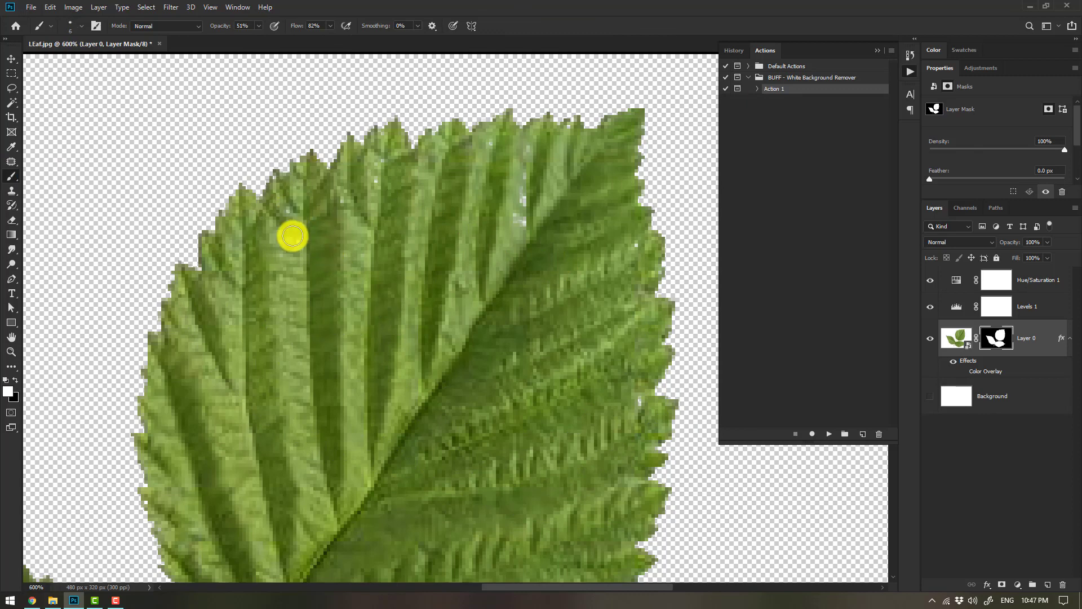
pyautogui.press(']')
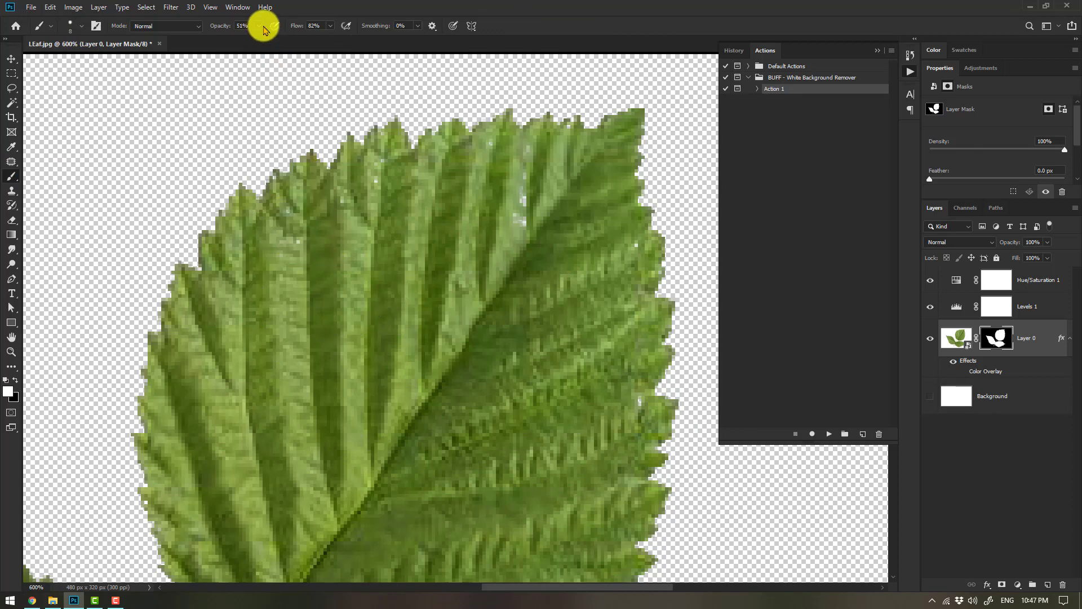
pyautogui.click(259, 26)
pyautogui.moveTo(260, 35); pyautogui.dragTo(388, 37)
pyautogui.click(330, 26)
pyautogui.click(478, 181)
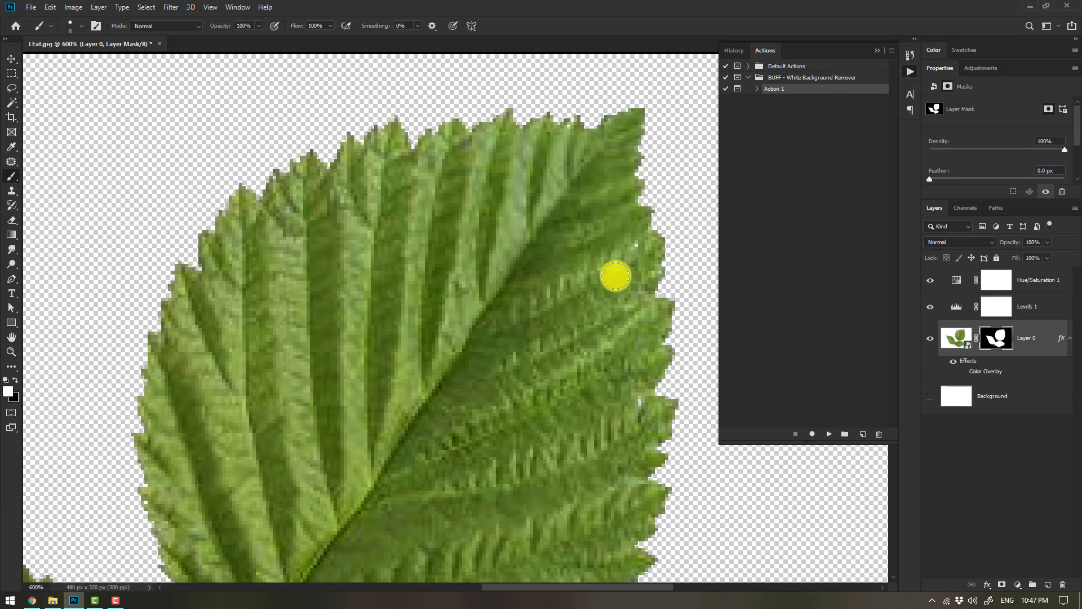
# Paint the speck near the leaf's right edge back into the mask, then zoom out.
pyautogui.moveTo(632, 380)
pyautogui.mouseDown()
pyautogui.moveTo(638, 420)
pyautogui.moveTo(599, 237)
pyautogui.mouseUp()
pyautogui.scroll(-2, 593, 405)
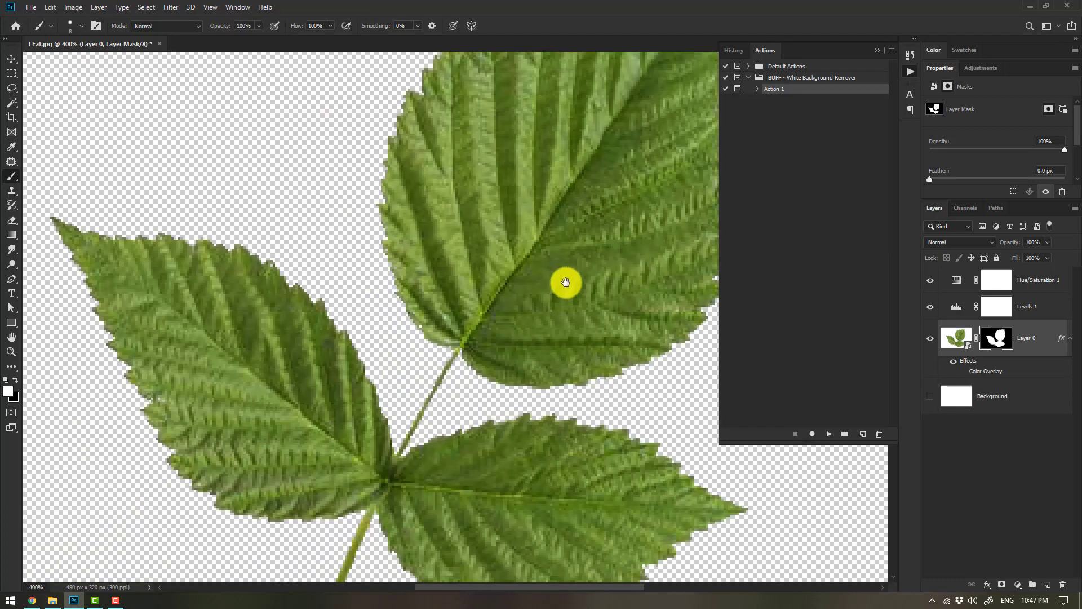
pyautogui.moveTo(564, 283); pyautogui.dragTo(585, 227)
pyautogui.scroll(-2, 560, 382)
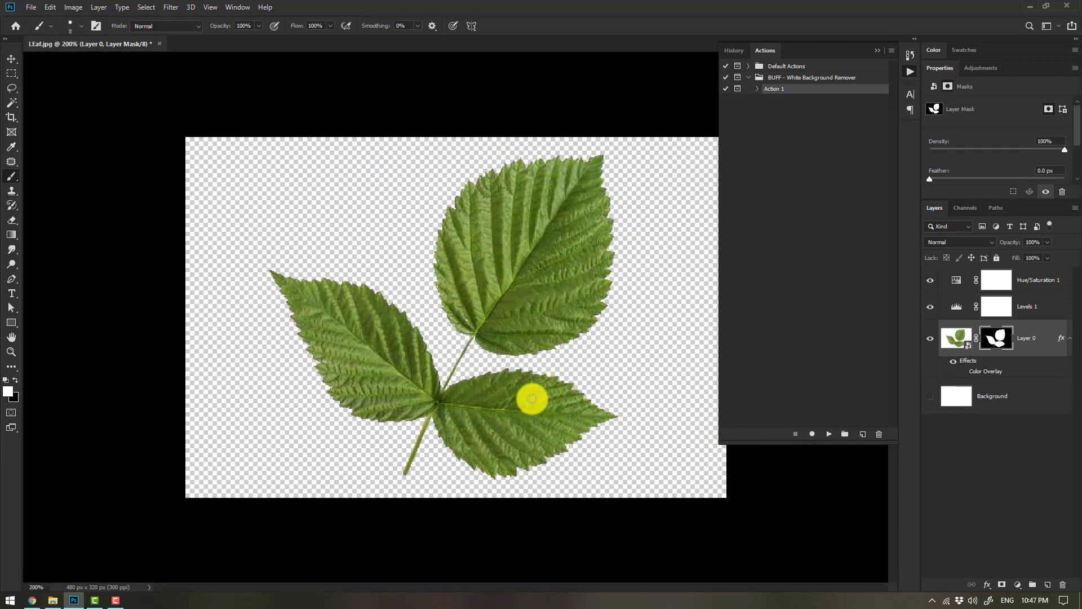
pyautogui.click(954, 307)
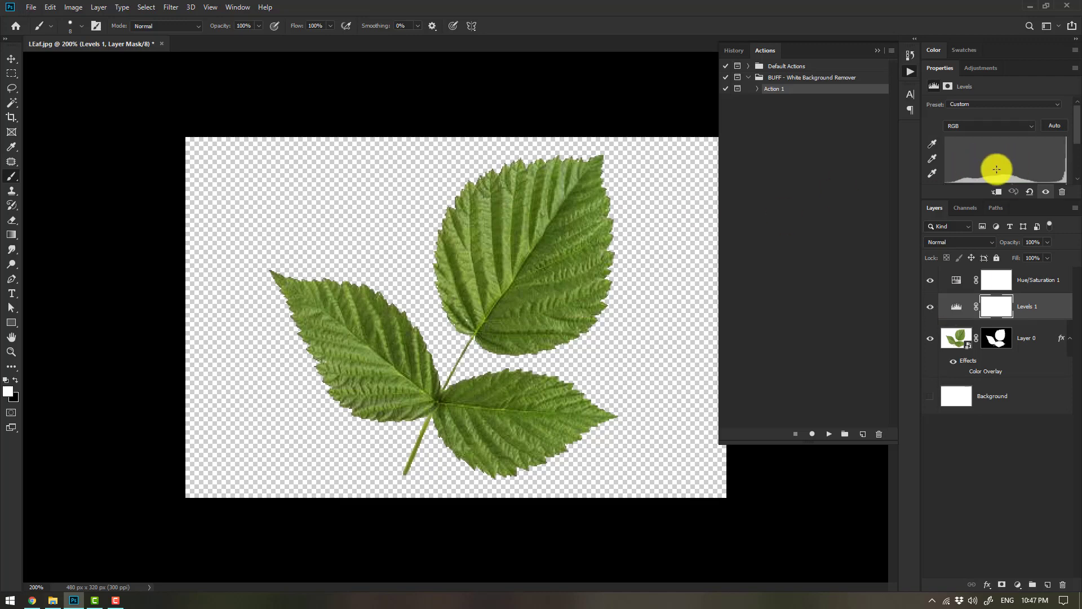
# Drag the Levels 1 midtone slider to darken the leaf to a deeper green.
pyautogui.scroll(-2, 997, 169)
pyautogui.moveTo(1007, 160); pyautogui.dragTo(1020, 164)
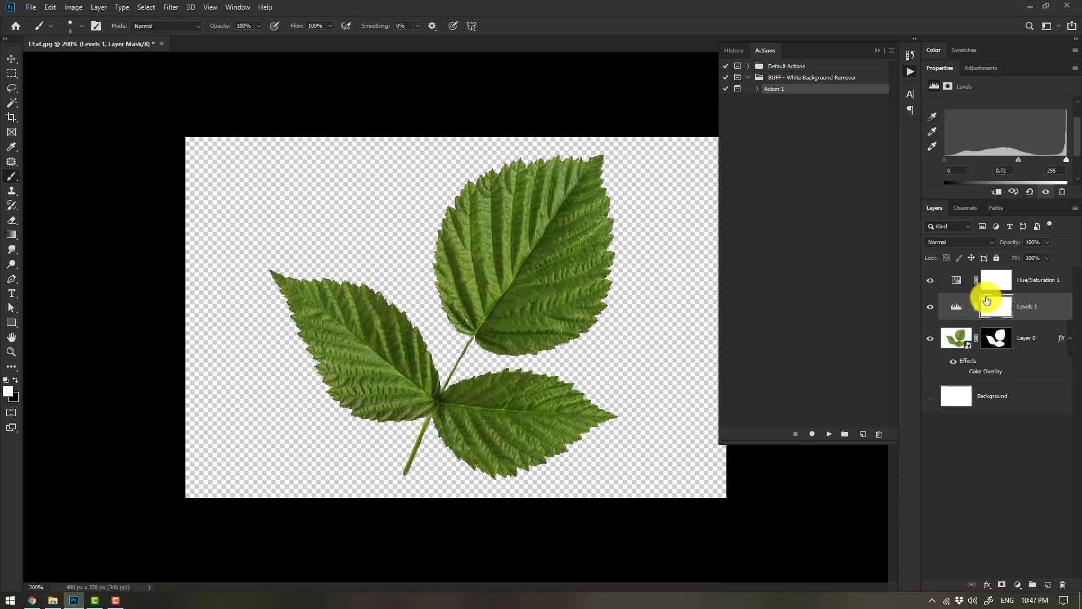
pyautogui.click(962, 280)
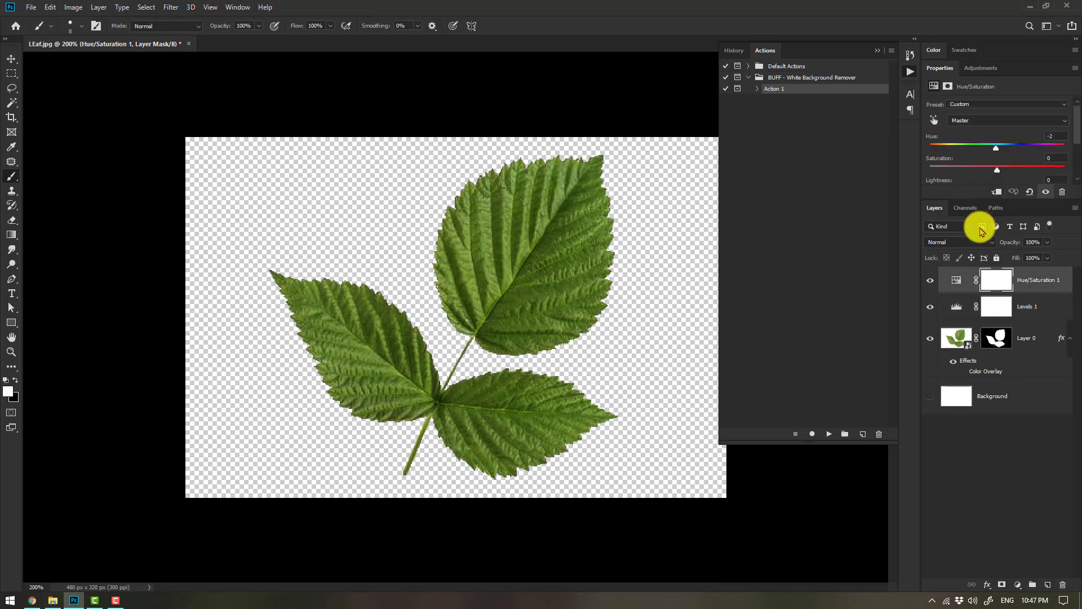
# Open tree.jpg in Photoshop by dragging it from File Explorer.
pyautogui.click(53, 600)
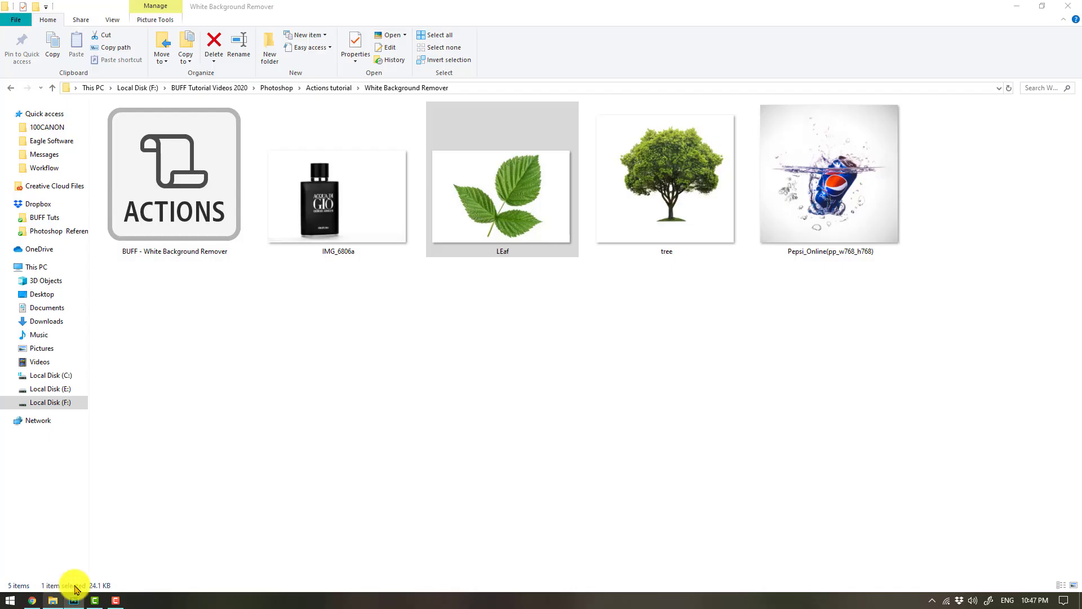
pyautogui.click(671, 180)
pyautogui.moveTo(411, 431); pyautogui.dragTo(79, 599)
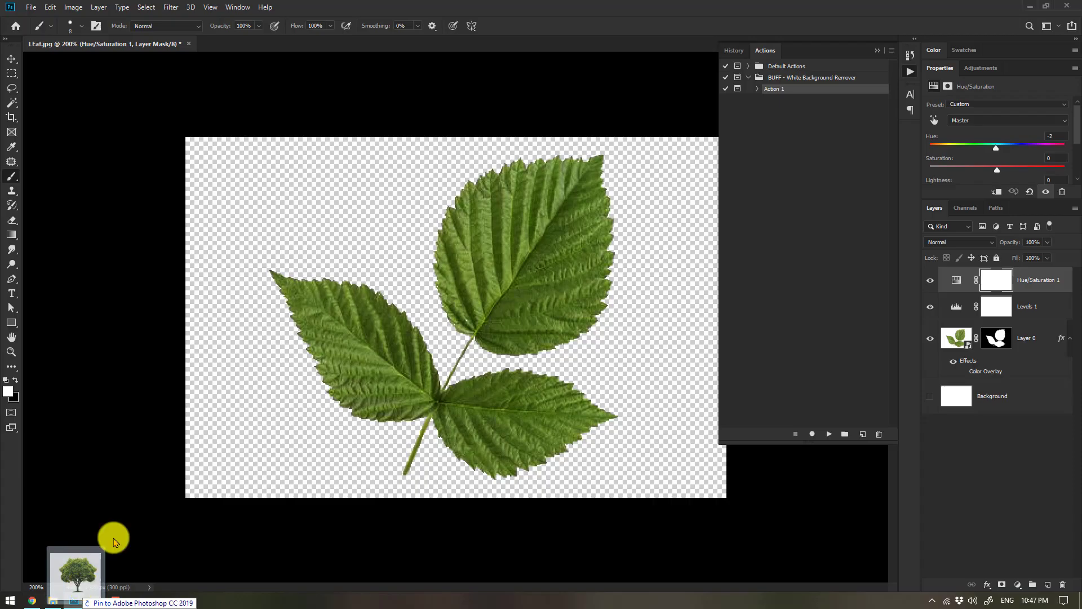
pyautogui.moveTo(78, 598); pyautogui.dragTo(524, 10)
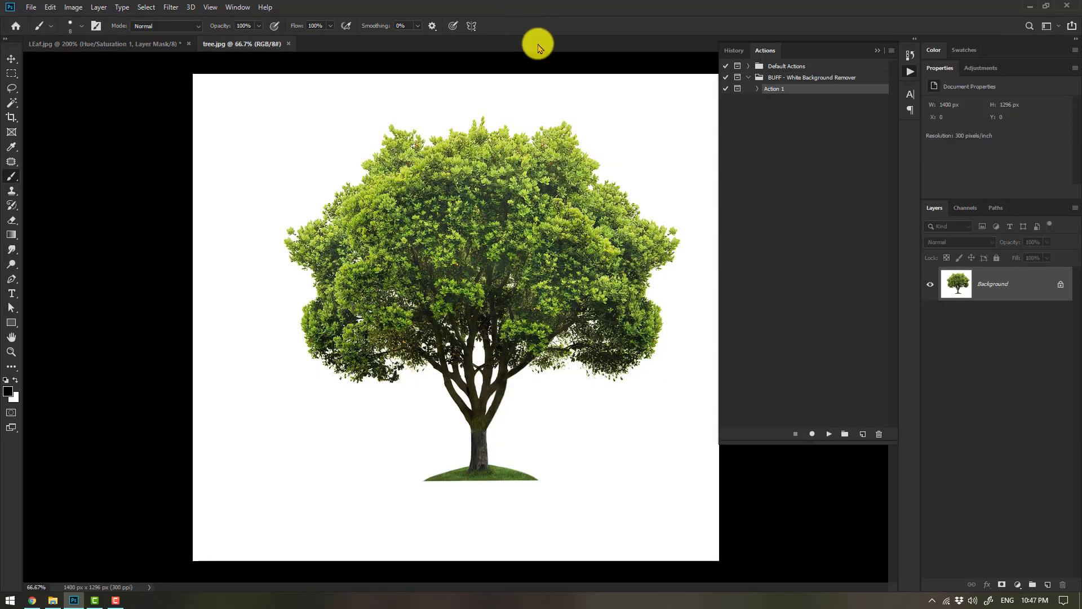
# Run Action 1 on the tree photo and zoom in on the cutout.
pyautogui.click(828, 435)
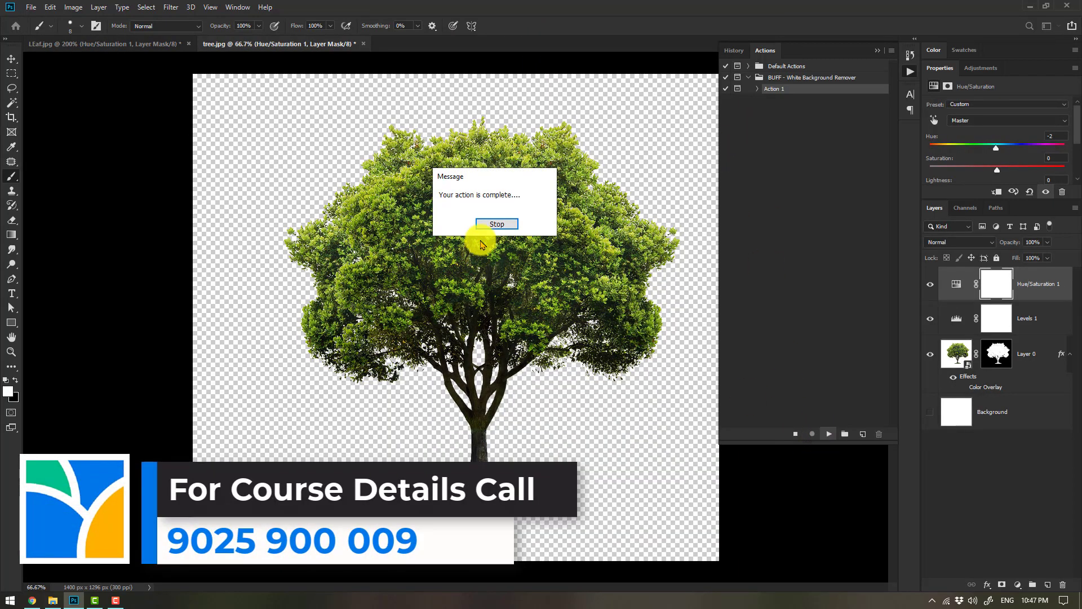
pyautogui.click(492, 224)
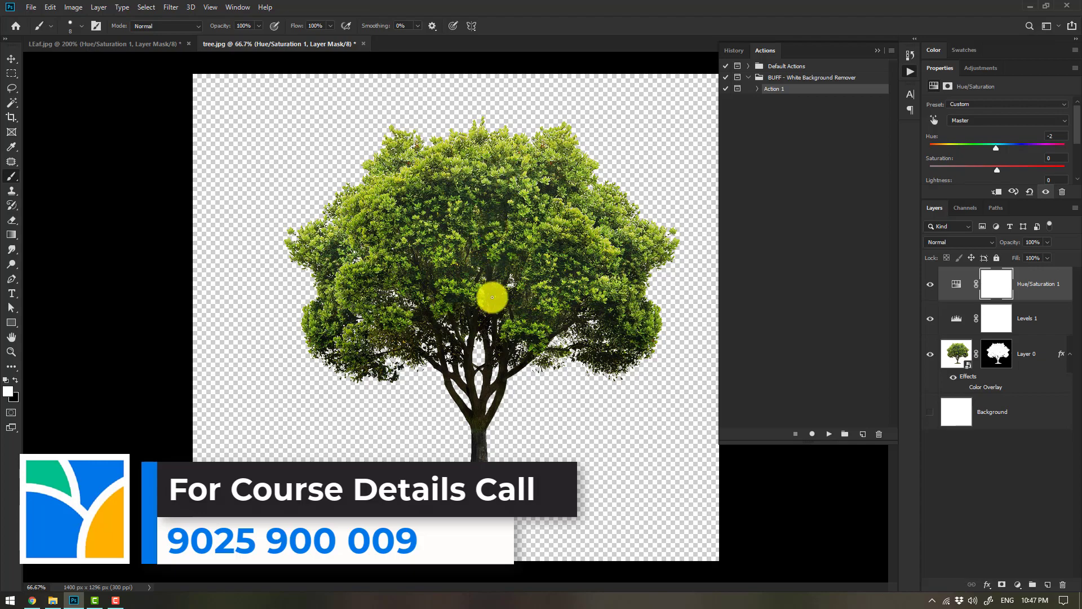
pyautogui.scroll(5, 492, 307)
pyautogui.scroll(3, 496, 304)
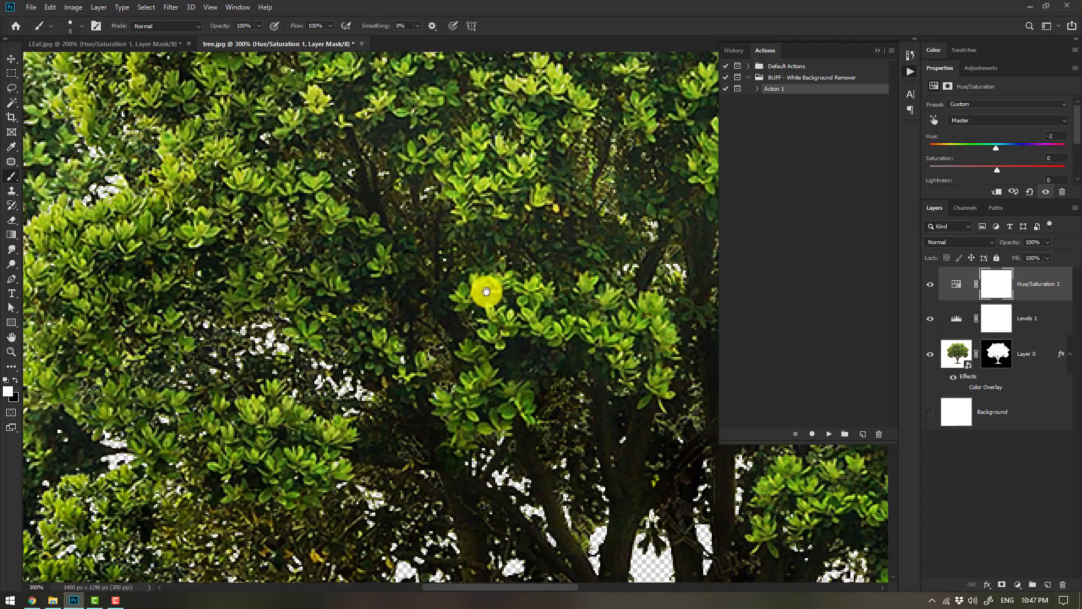
pyautogui.hscroll(-5, 370, 357)
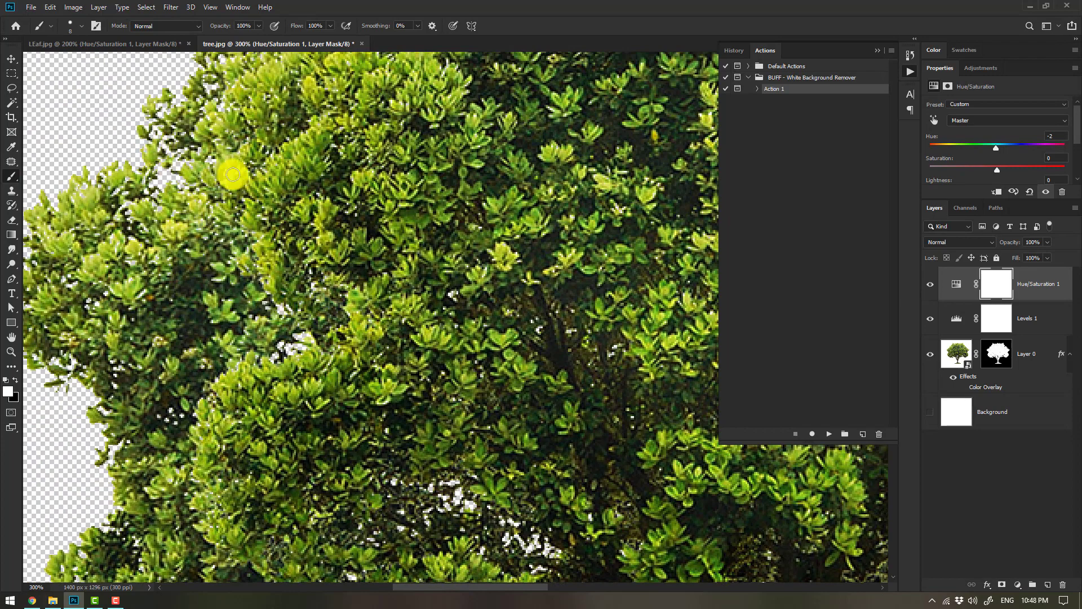
# Zoom back out, then drag the tree layer with the Move tool.
pyautogui.scroll(-5, 451, 327)
pyautogui.scroll(-3, 473, 335)
pyautogui.scroll(-2, 472, 338)
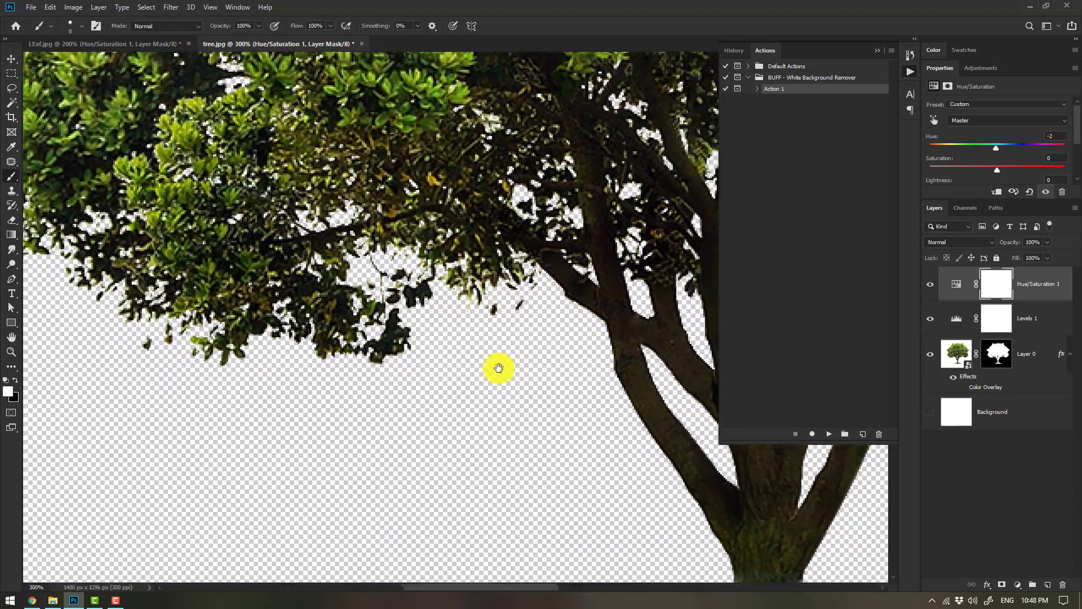
pyautogui.hscroll(2, 495, 367)
pyautogui.scroll(-5, 442, 345)
pyautogui.press('v')
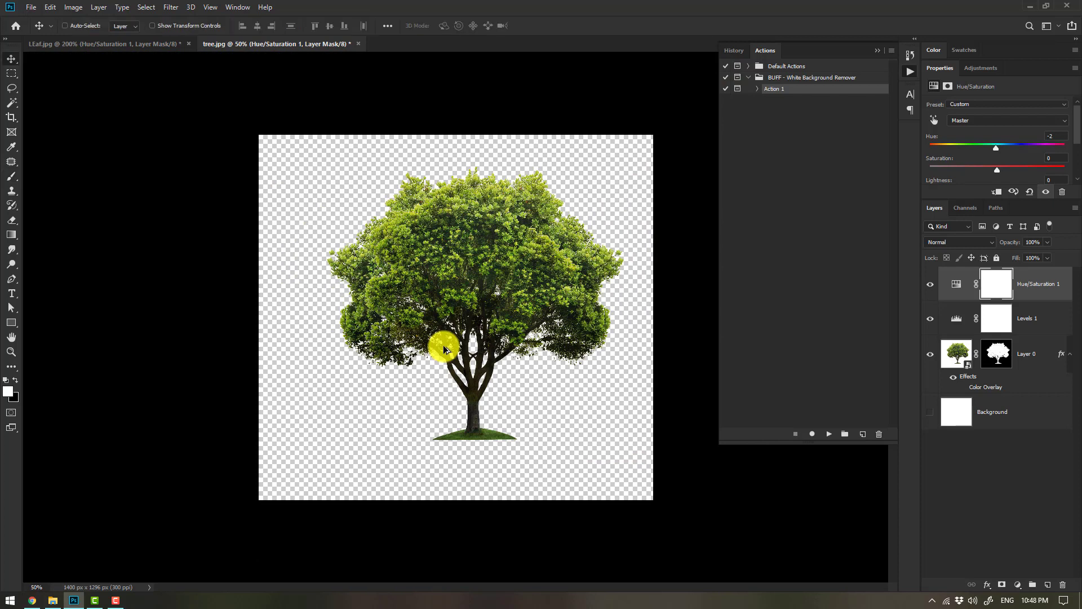
pyautogui.moveTo(446, 343); pyautogui.dragTo(411, 275)
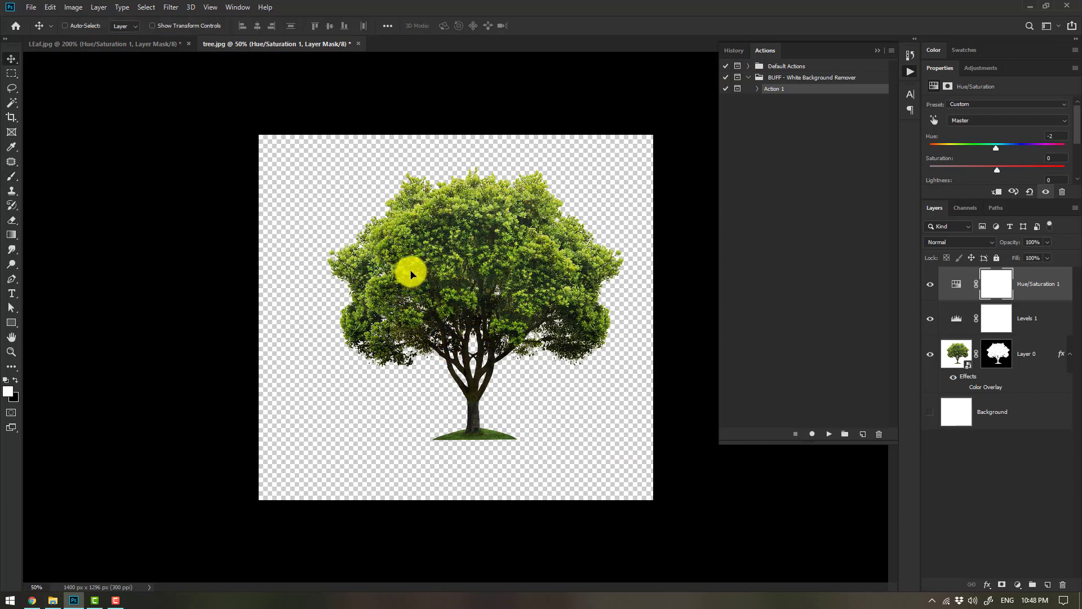